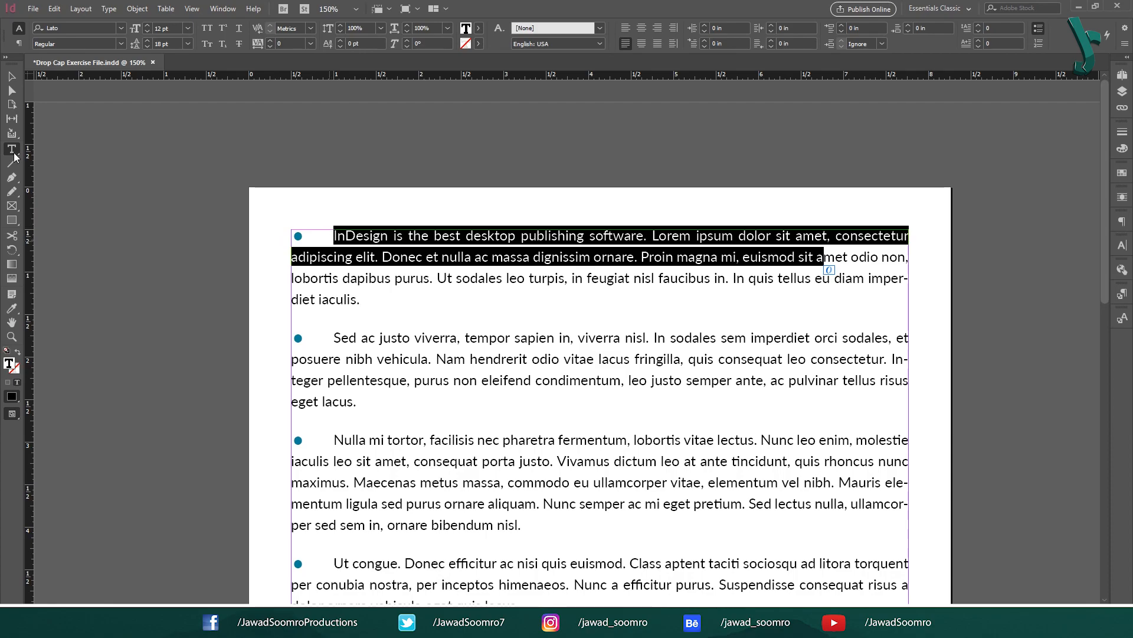
Fit the whole page in the window and deselect the text frame.
left_click(11, 77)
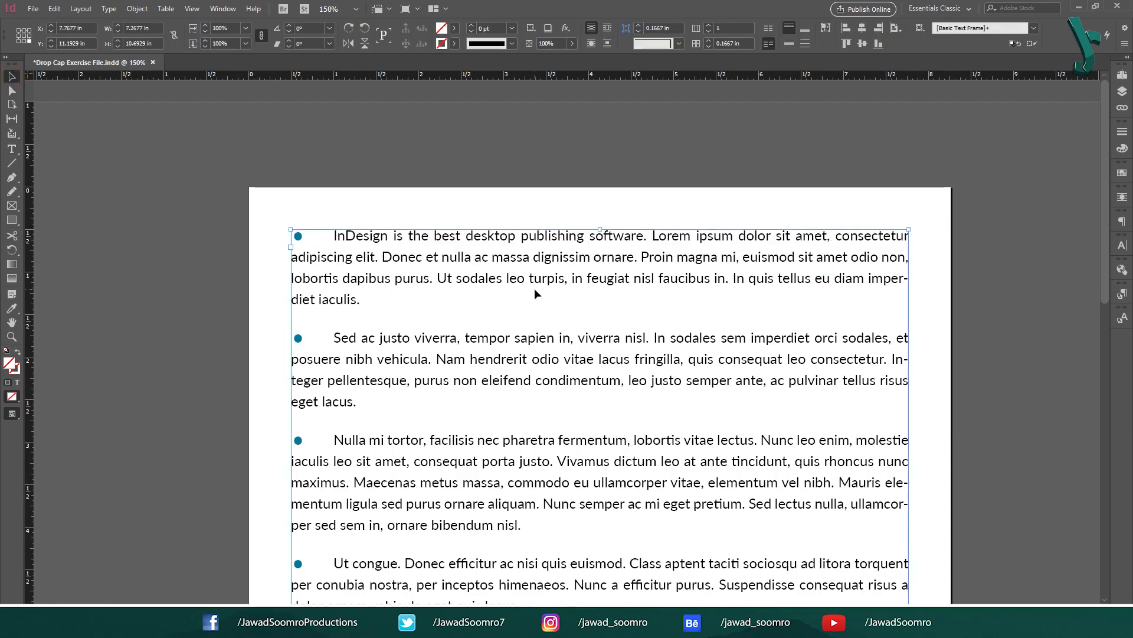
key("ctrl+0")
left_click(798, 226)
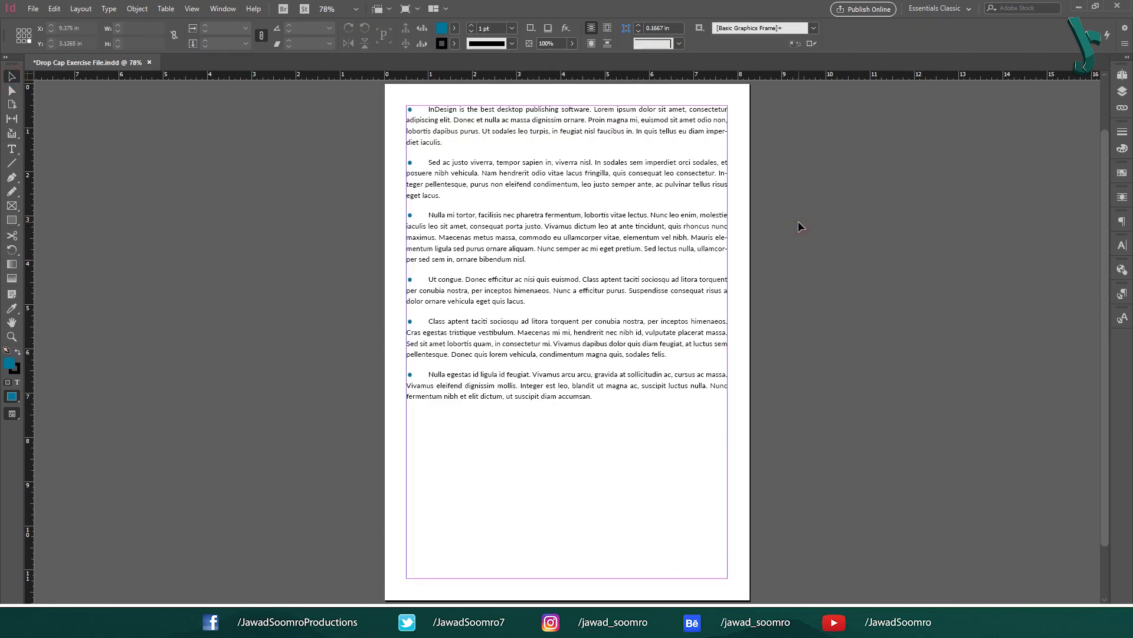
double_click(448, 116)
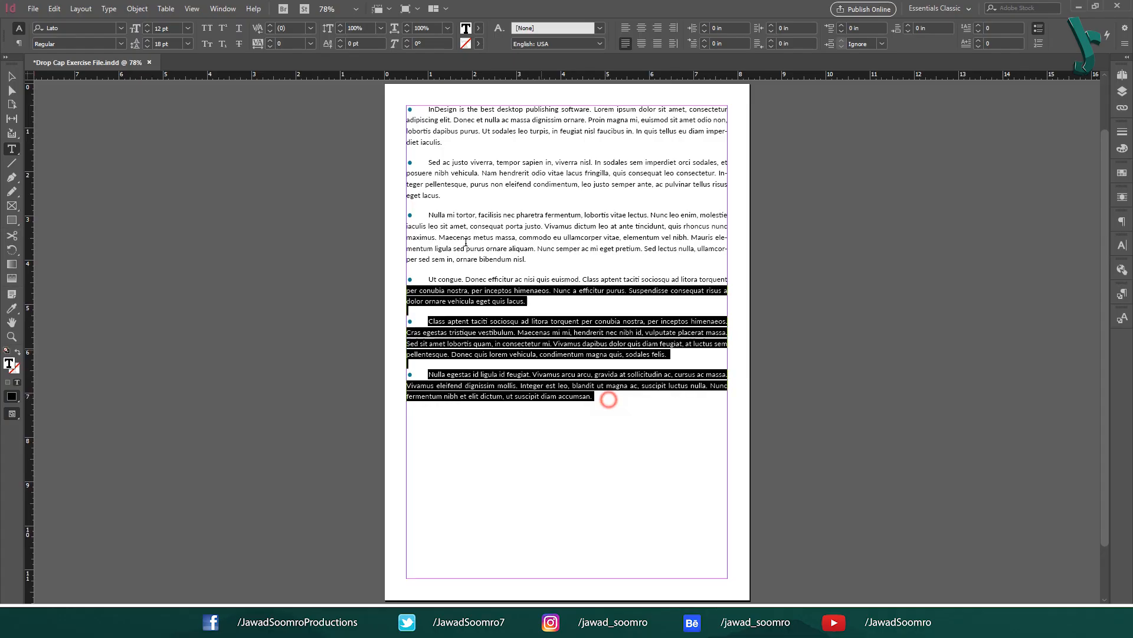
left_click_drag(607, 397, 428, 107)
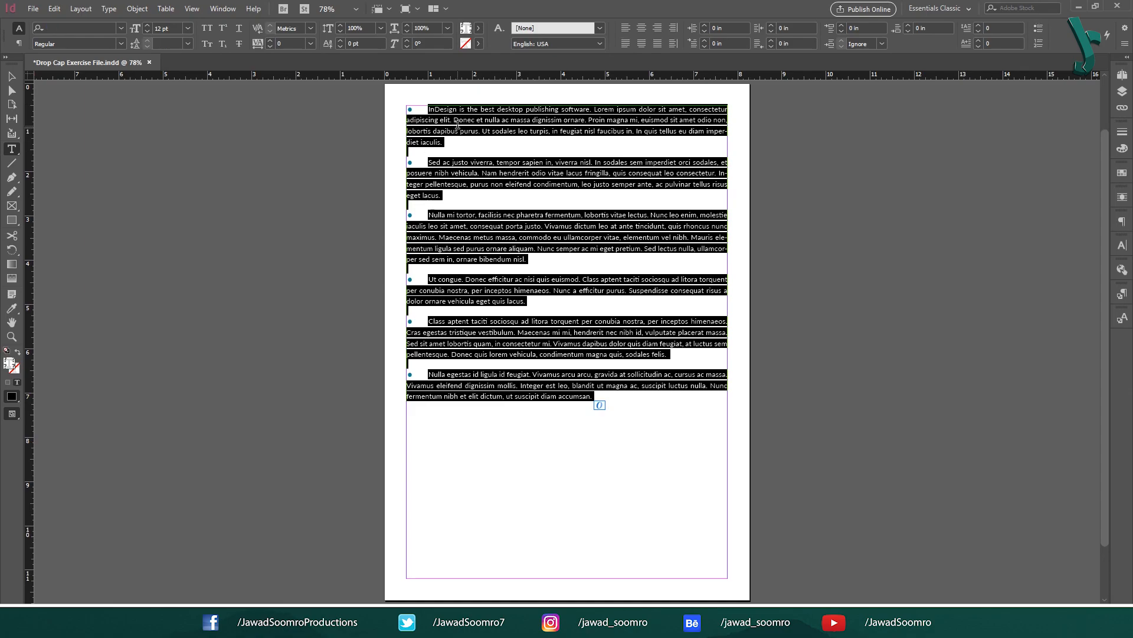
left_click(11, 76)
left_click(303, 183)
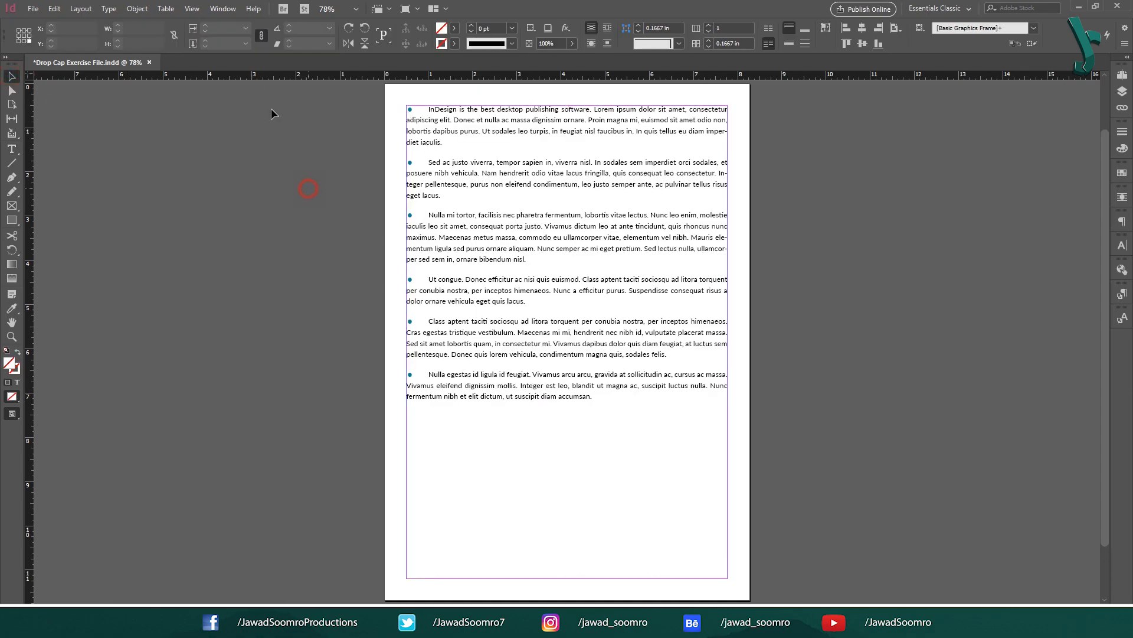
Show the paragraph styles and open the Bullet Styles paragraph style for editing.
left_click(235, 9)
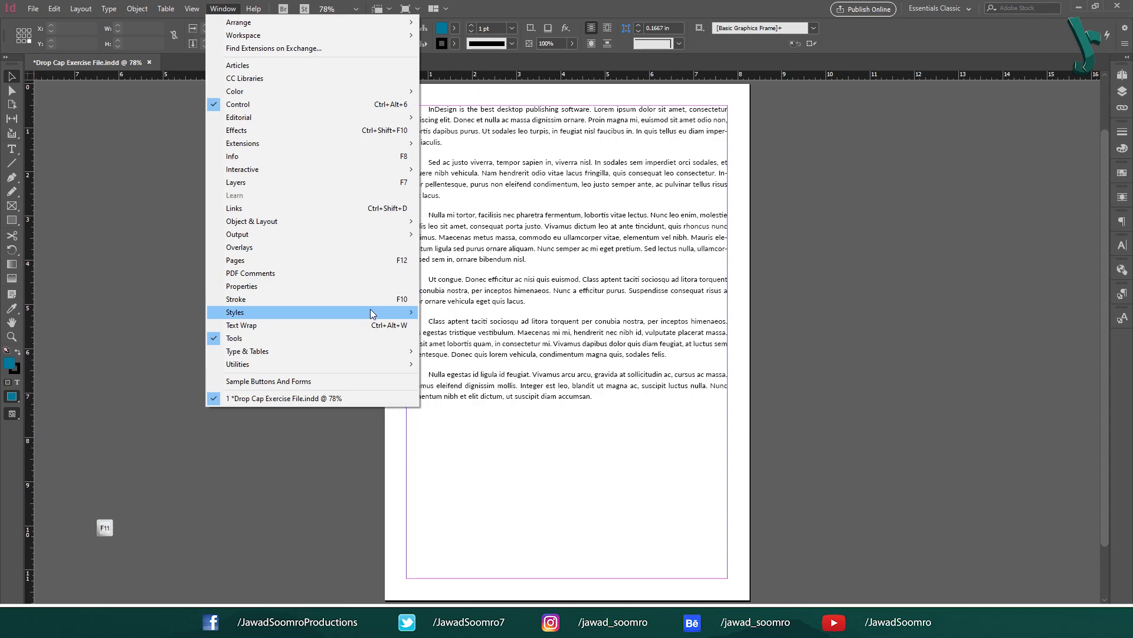
mouse_move(369, 311)
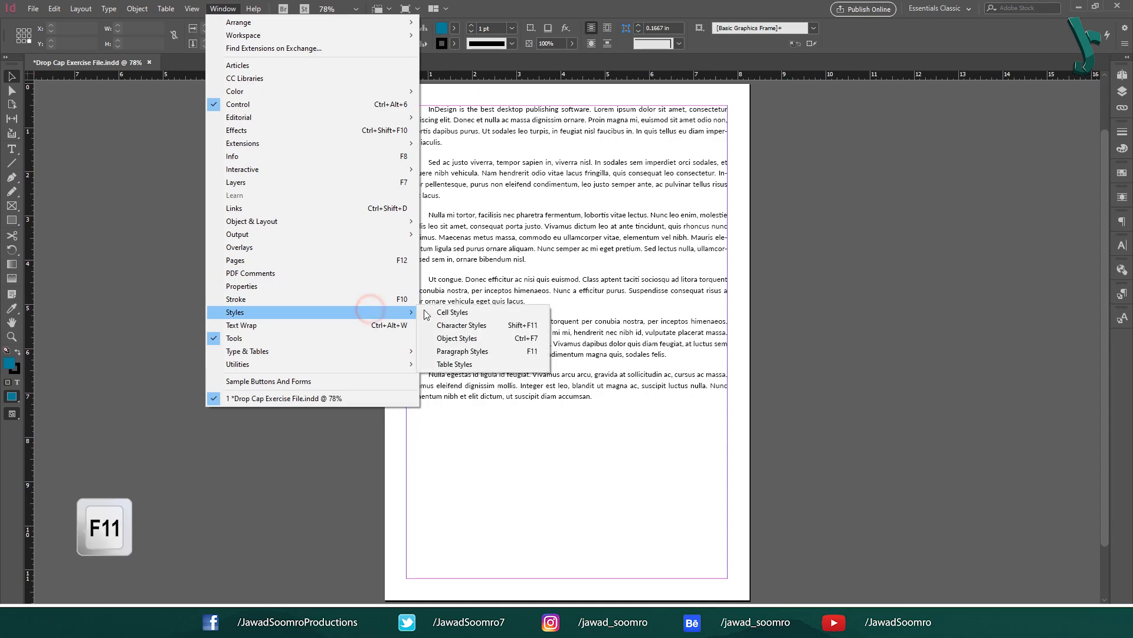
left_click(480, 353)
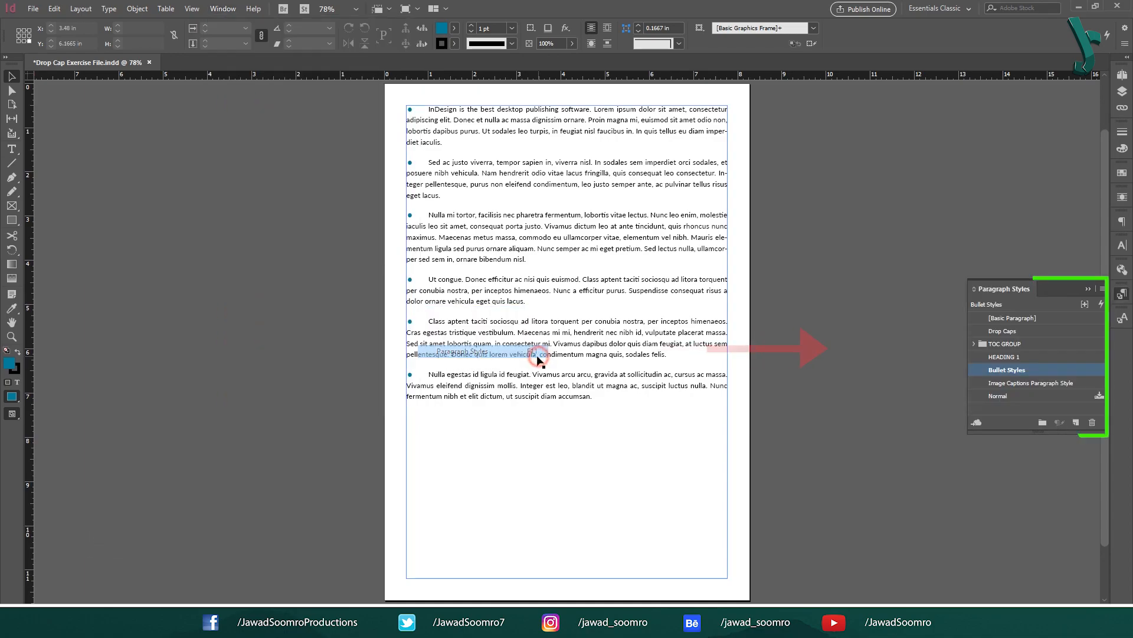
double_click(1034, 370)
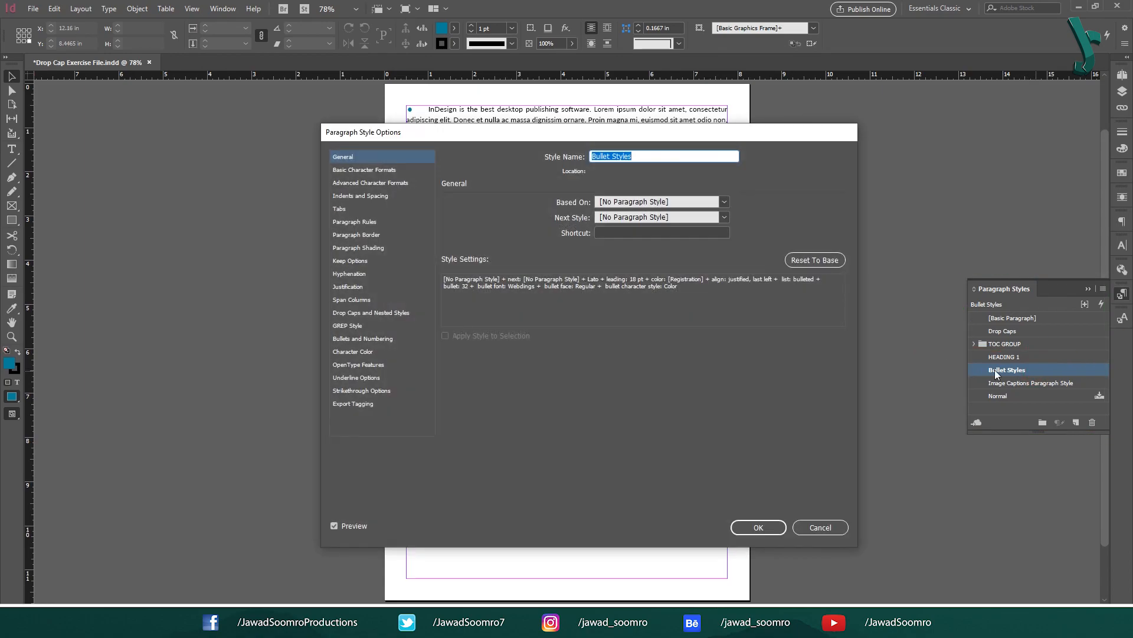
Show the Bullets and Numbering settings with Preview on, and move the dialog aside so the bulleted text can be seen.
left_click(373, 339)
left_click(334, 525)
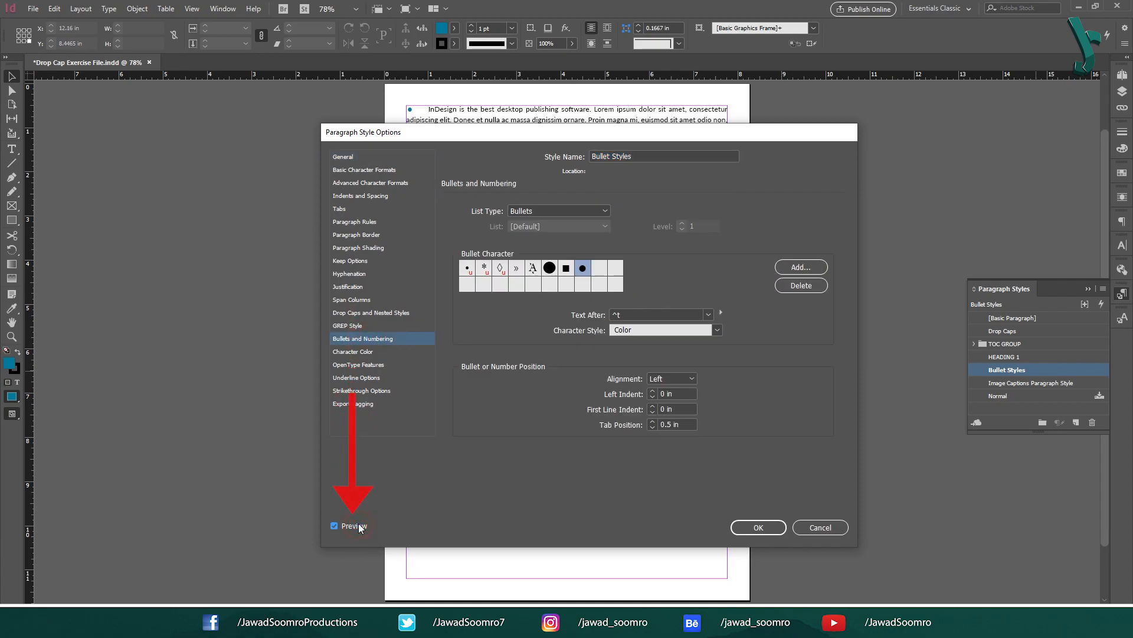
left_click_drag(408, 137, 833, 117)
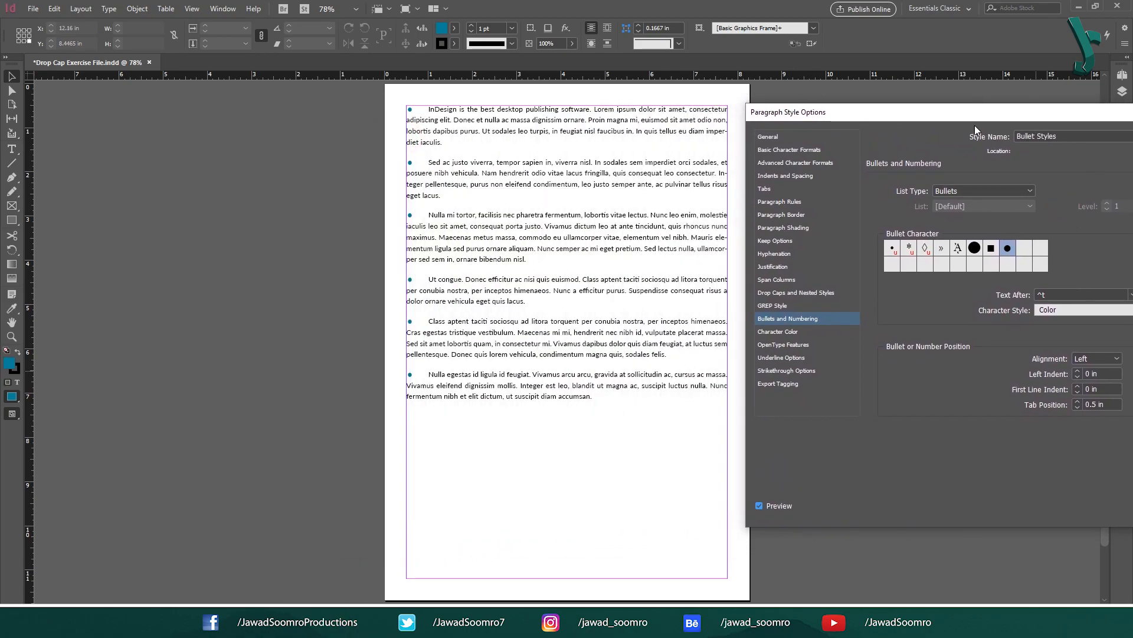
left_click_drag(974, 118, 900, 121)
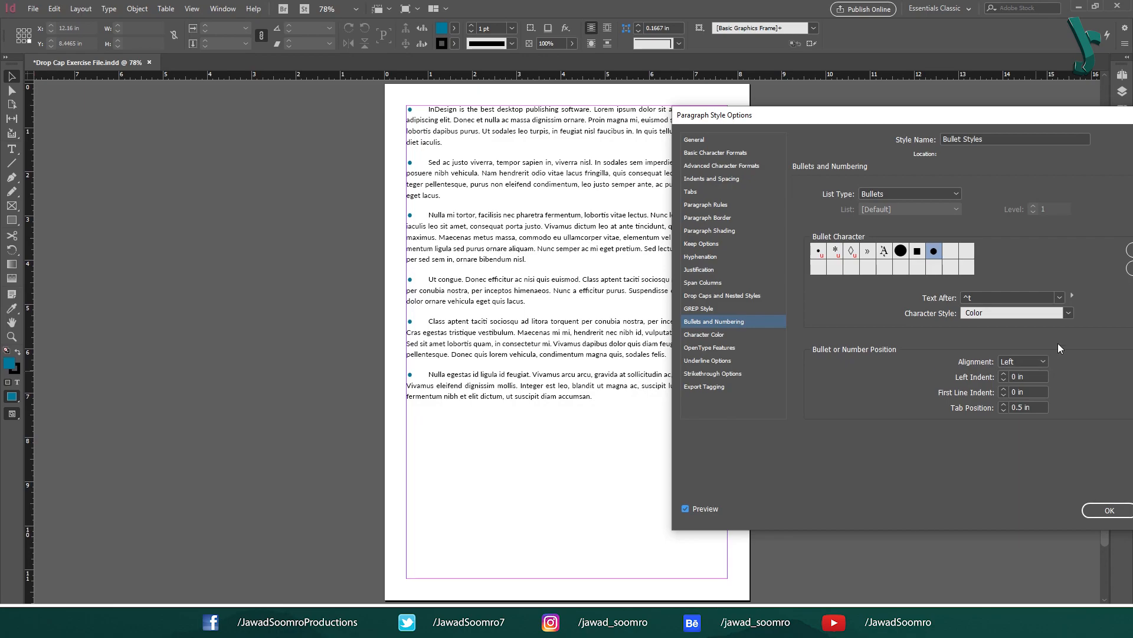
Keep the bullet alignment at Left and set the bullets' left indent to 0.5 in.
left_click(1021, 361)
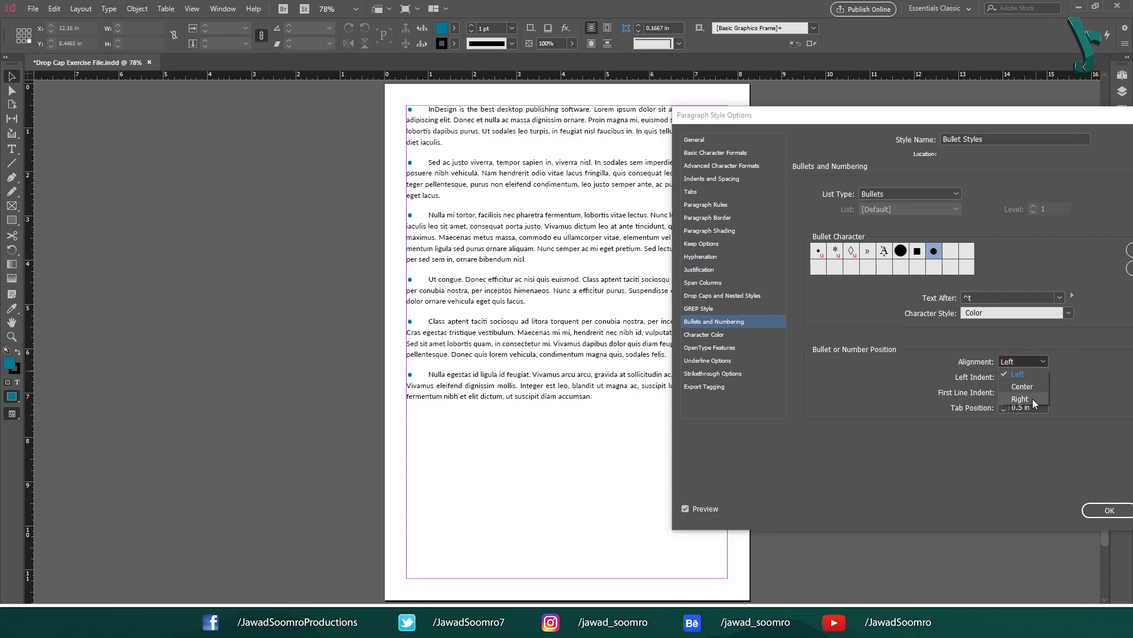
left_click(1055, 364)
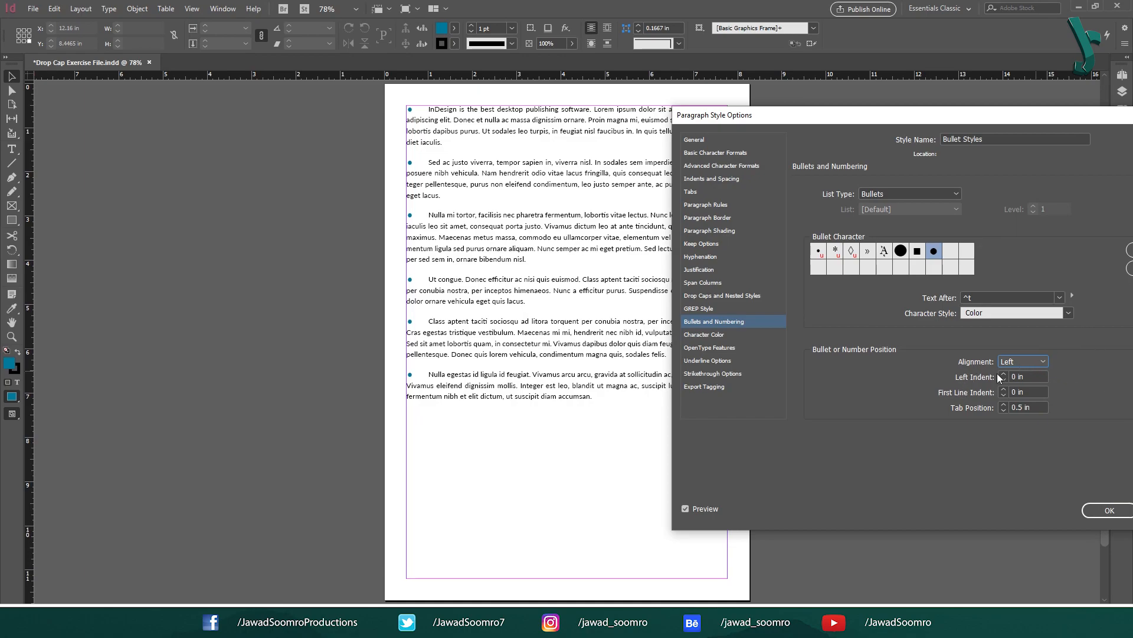
left_click(1033, 376)
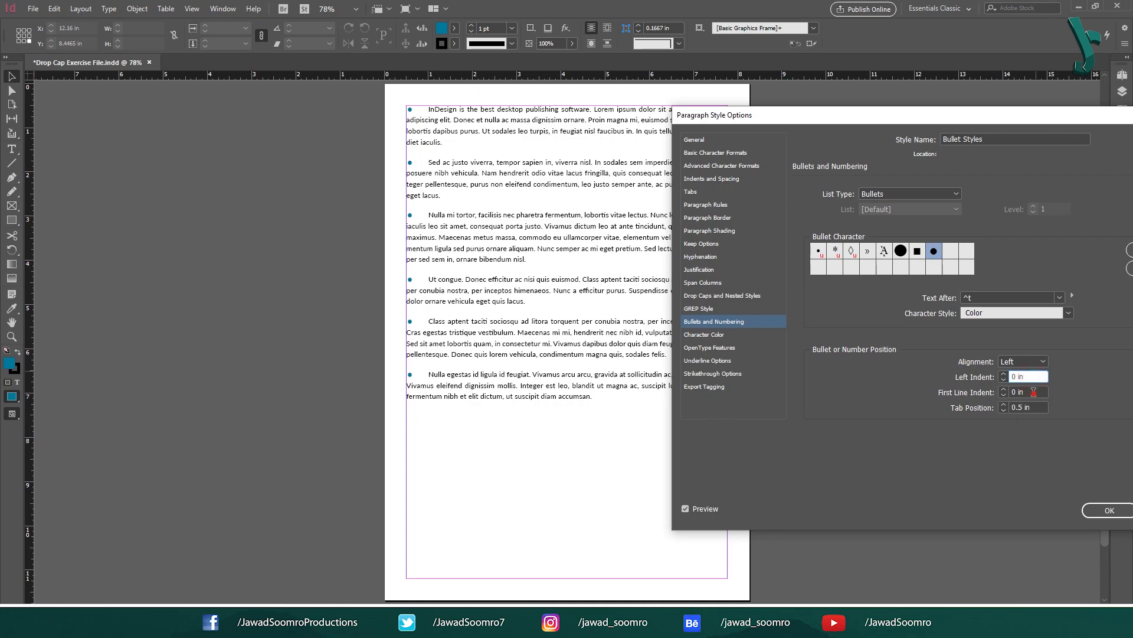
left_click(1033, 392)
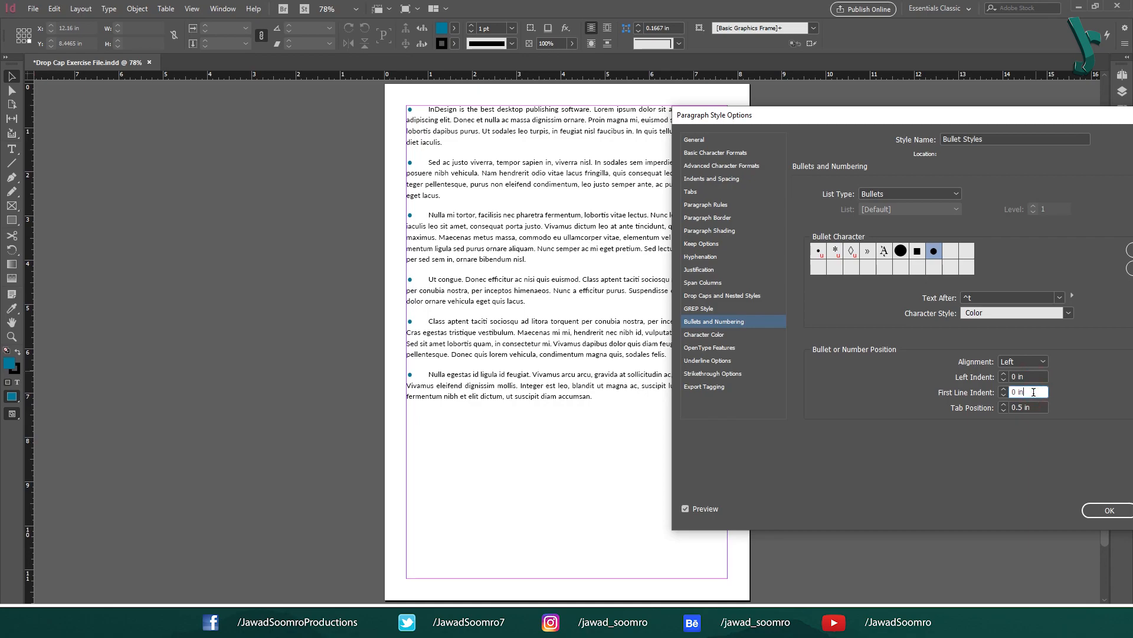
left_click(1013, 376)
left_click(1004, 375)
left_click(1004, 374)
left_click(1005, 375)
left_click(1004, 374)
left_click(1004, 374)
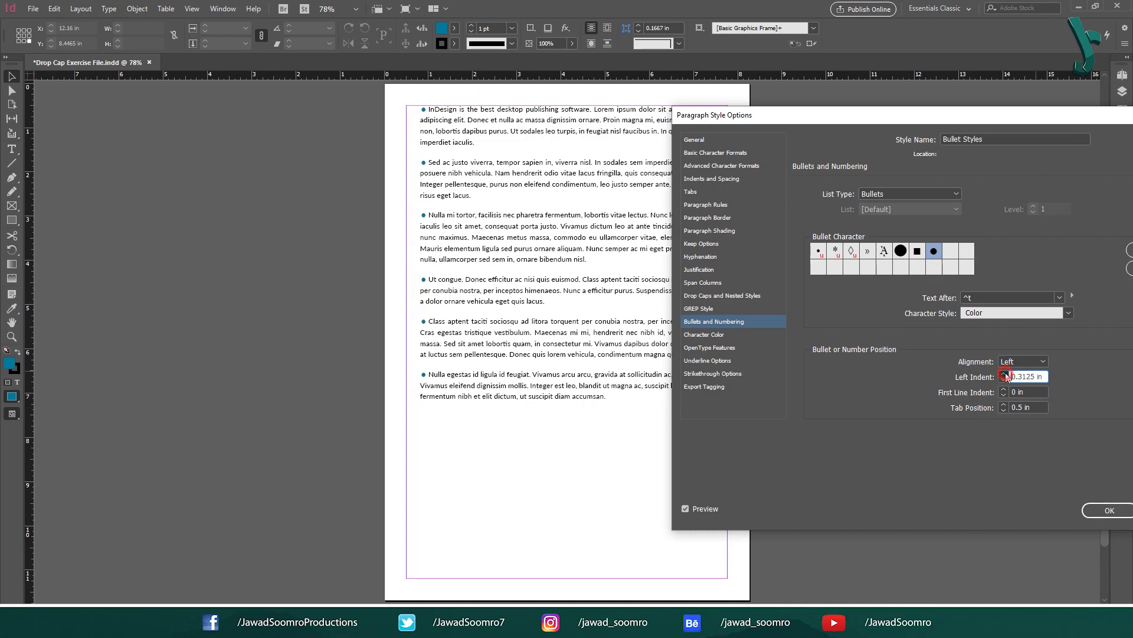
left_click(1004, 374)
left_click(1005, 374)
left_click(1006, 374)
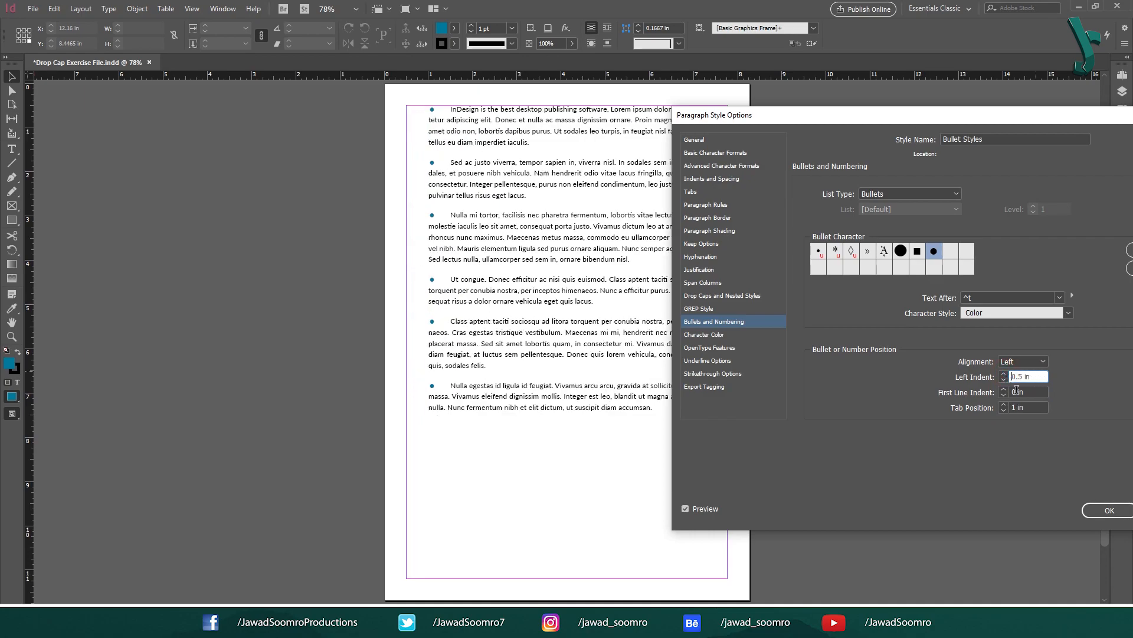
Set the bullets' first line indent to -0.375 in and apply the changes to the style.
left_click(1006, 395)
left_click(1006, 395)
left_click(1005, 395)
left_click(1006, 395)
left_click(1006, 395)
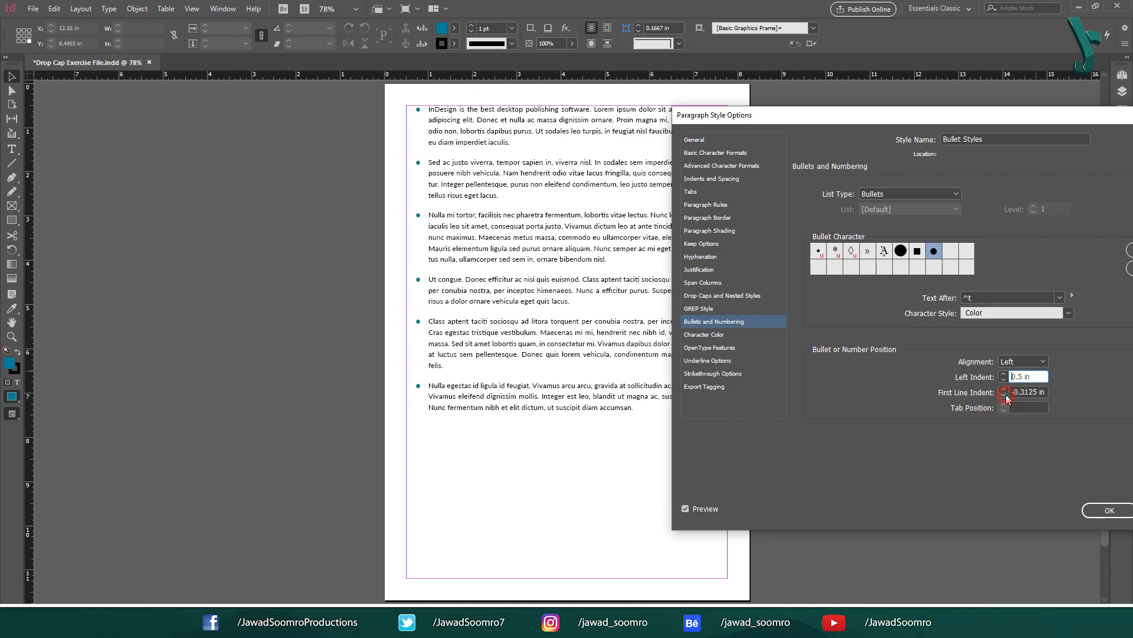
left_click(1005, 394)
left_click(1006, 395)
left_click(1004, 389)
left_click(1098, 510)
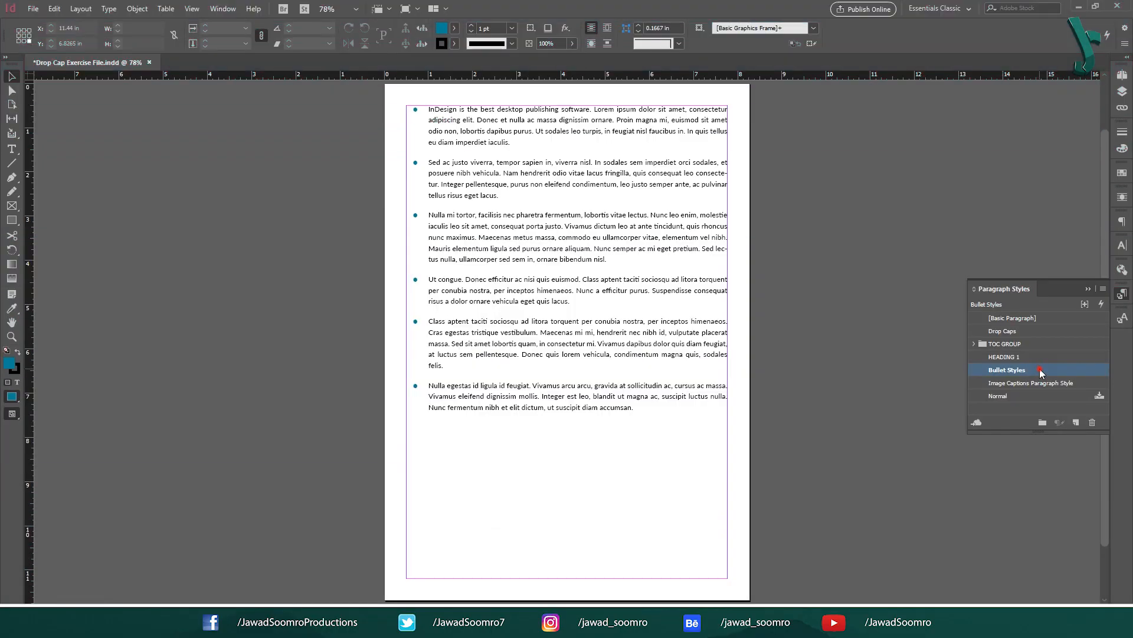
Reopen Bullet Styles and, on its Tabs ruler, move the left indent marker to about 0.44 in and the first-line marker to -0.3889 in.
double_click(998, 506)
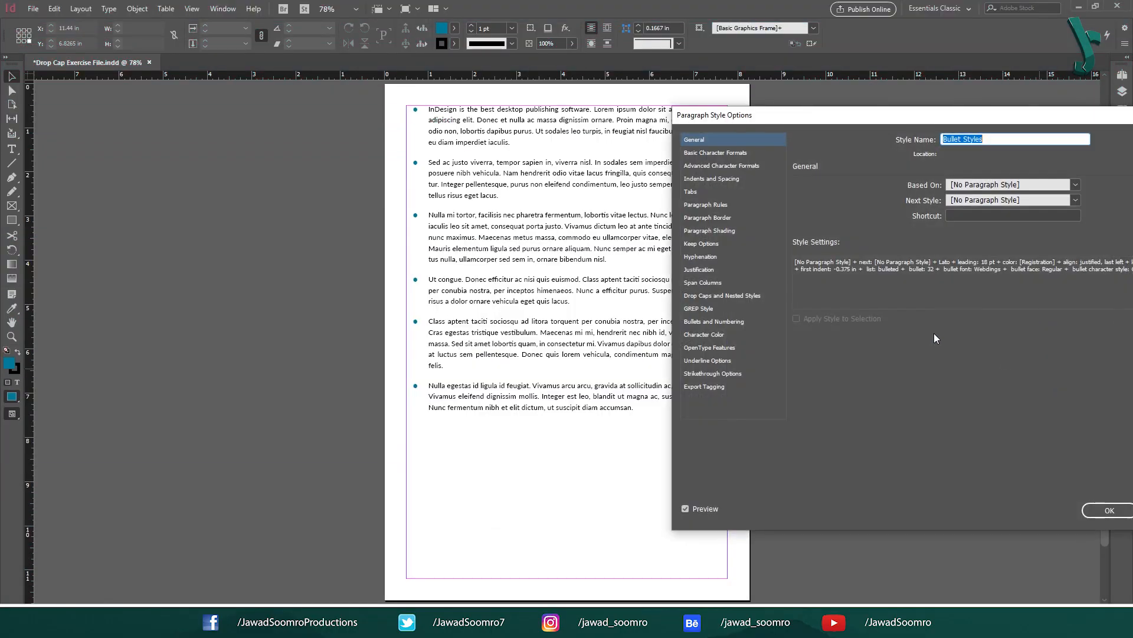
left_click(697, 190)
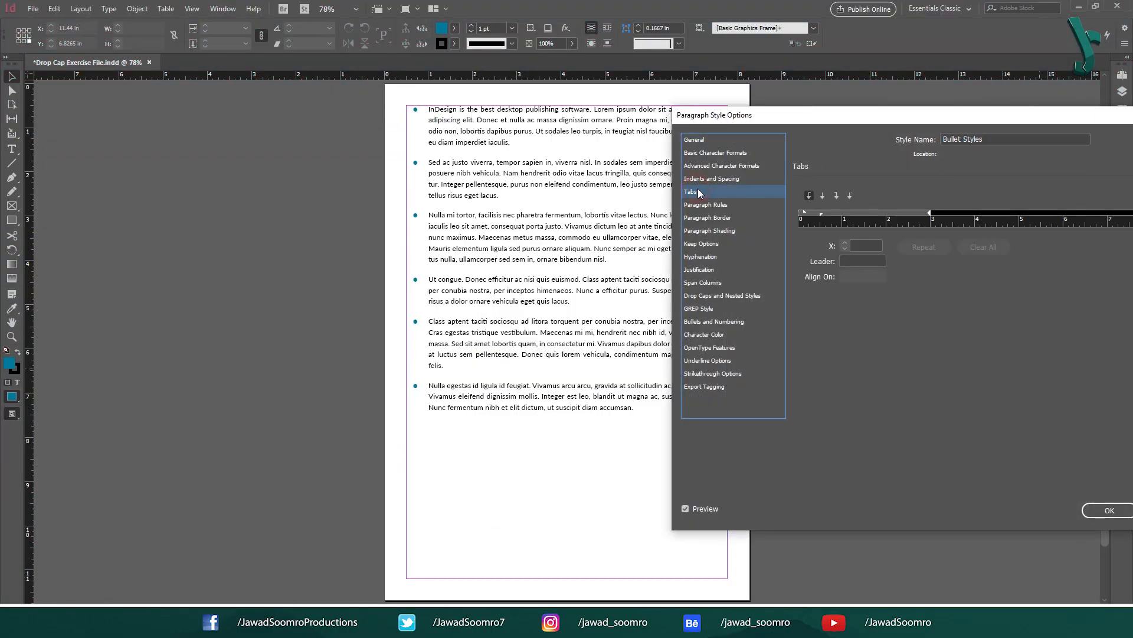
left_click(805, 211)
left_click(821, 213)
key("ctrl+z")
left_click(820, 214)
left_click_drag(842, 214, 803, 214)
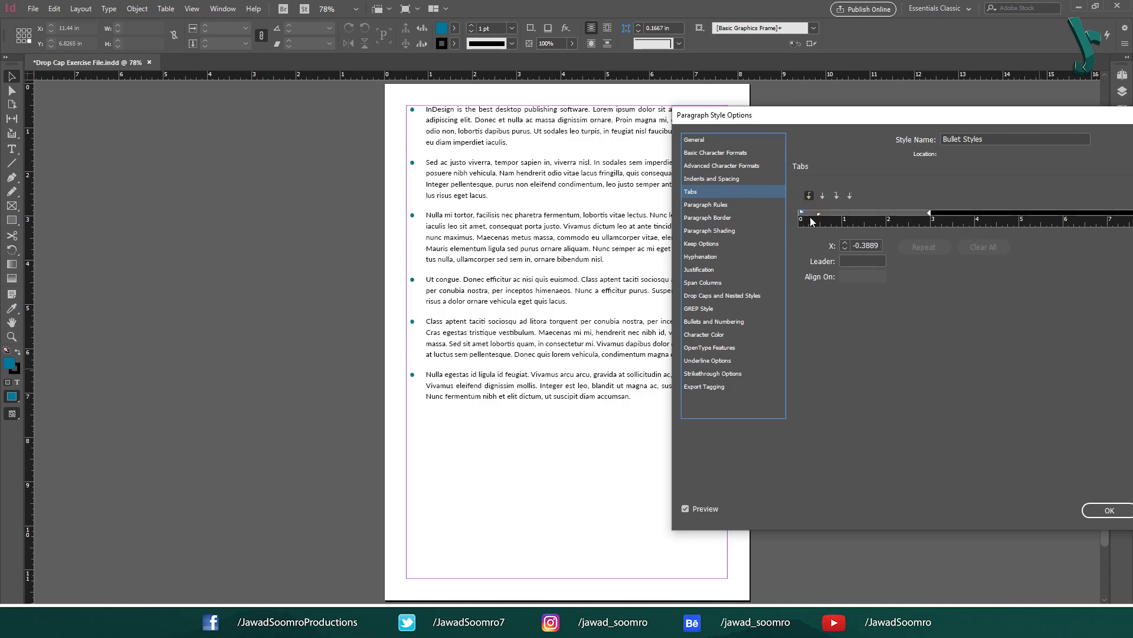
Set the first-line indent marker's position on the tab ruler to -0.3125 in.
left_click(845, 242)
left_click(846, 247)
left_click(846, 248)
left_click(845, 242)
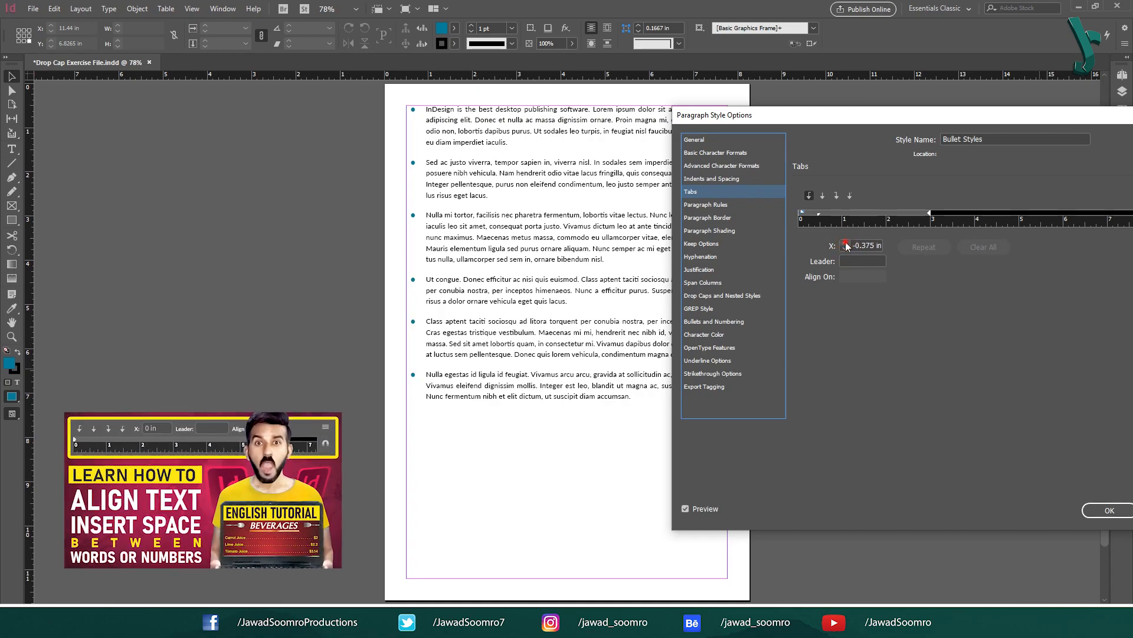
left_click(846, 243)
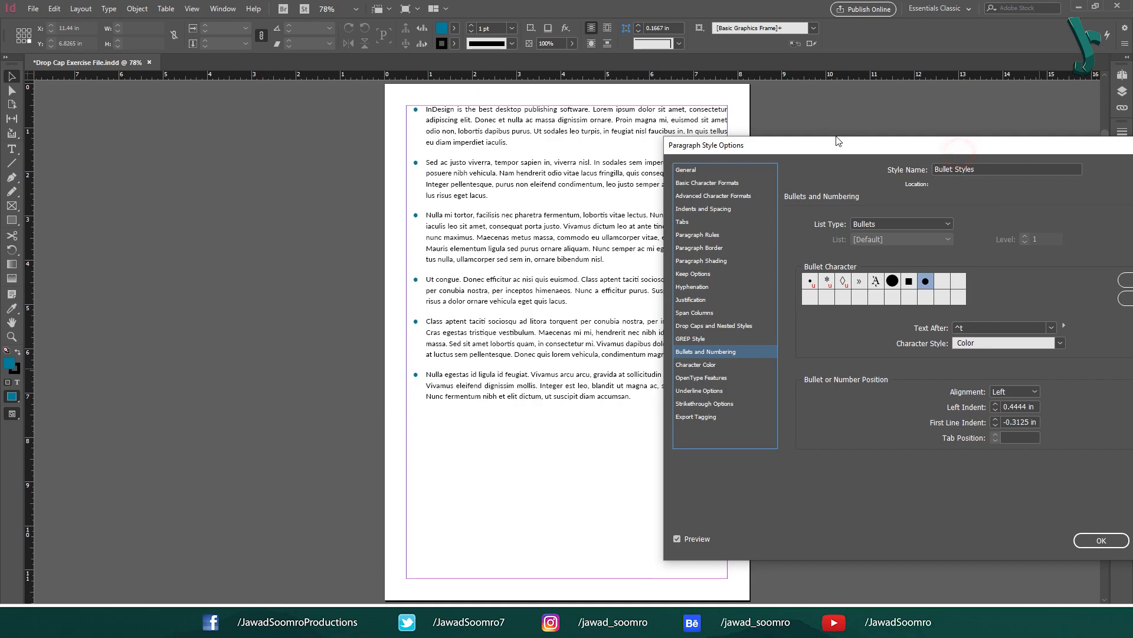
In the Bullets and Numbering settings, set the left indent to 0.5625 in and the first line indent to -0.5 in.
left_click_drag(838, 141, 731, 127)
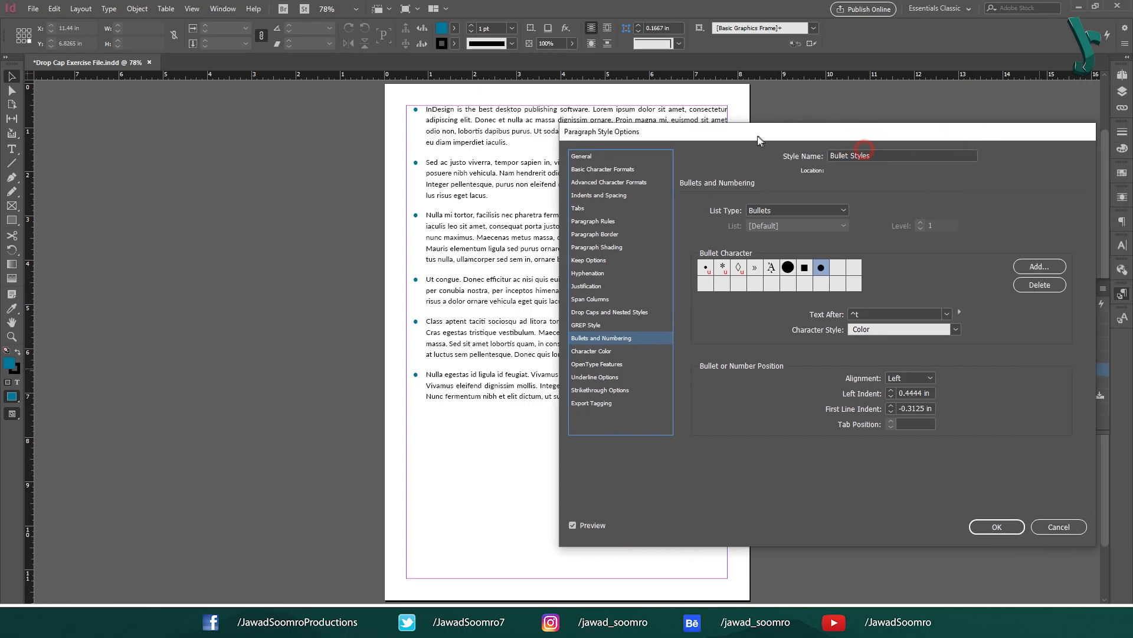
left_click(889, 390)
left_click(889, 413)
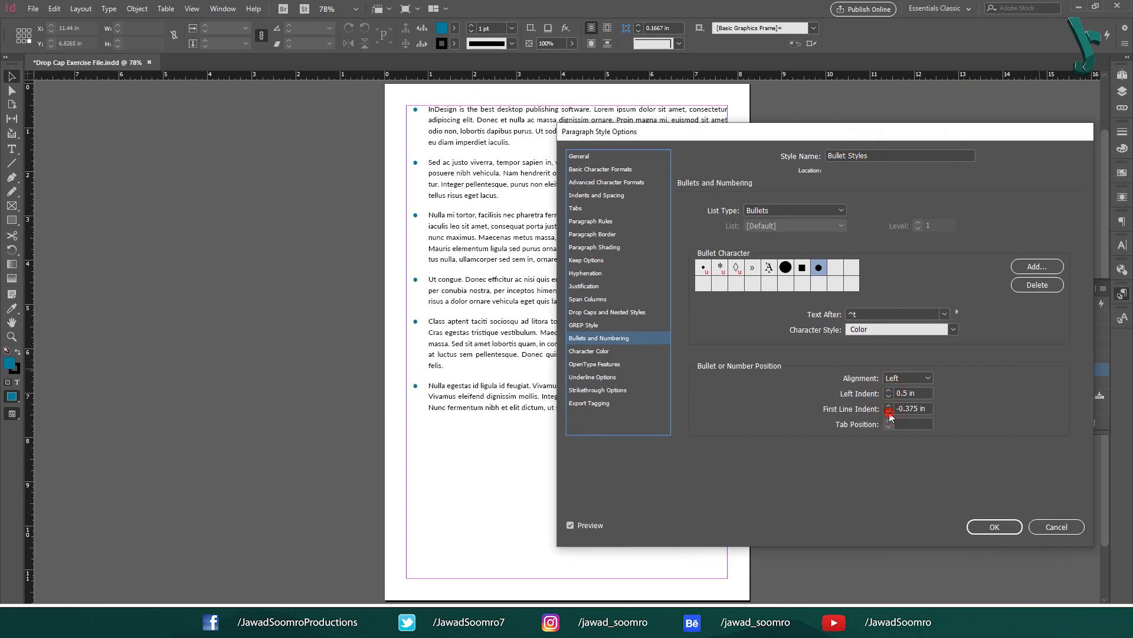
left_click(889, 412)
left_click(889, 412)
left_click(889, 396)
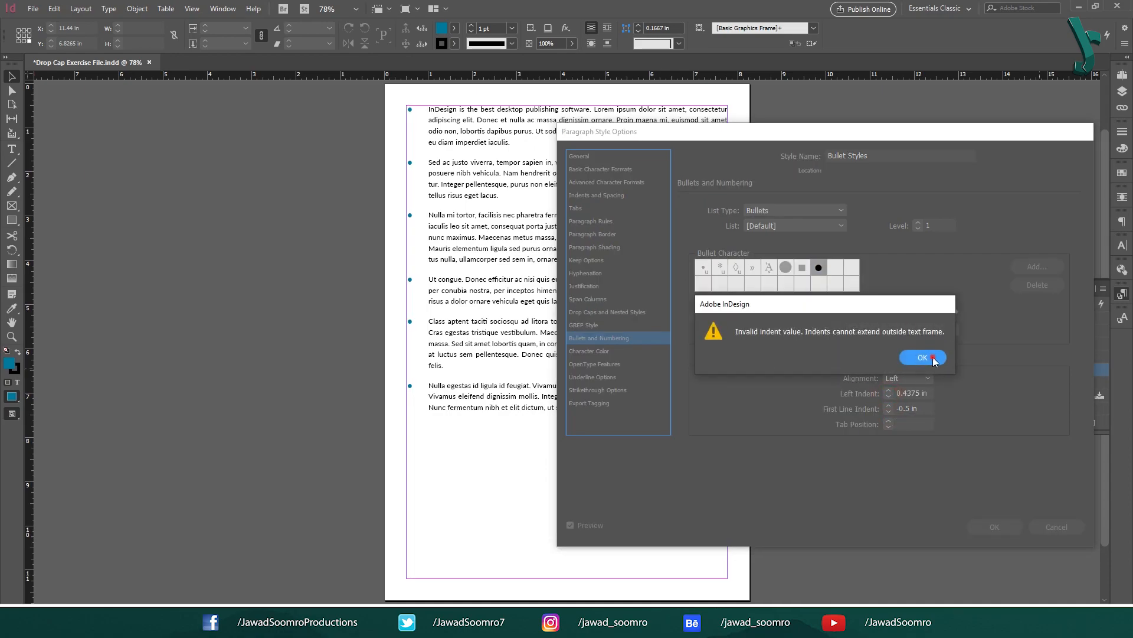
left_click(931, 357)
left_click(889, 390)
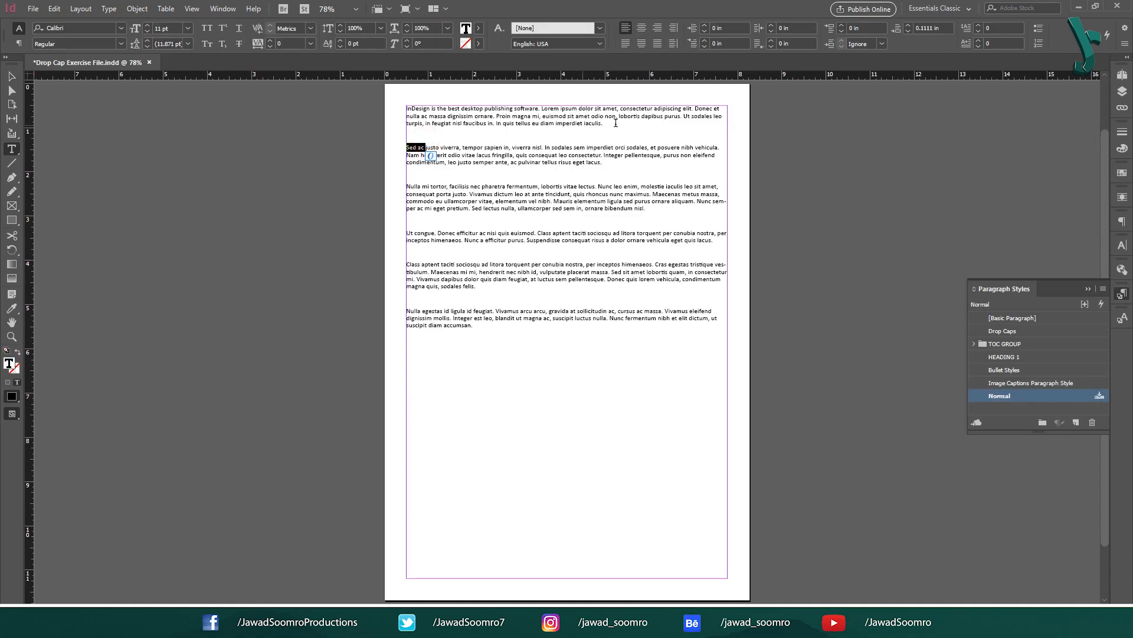
Apply the Bullet Styles paragraph style to each of the six plain paragraphs, one after another.
triple_click(628, 123)
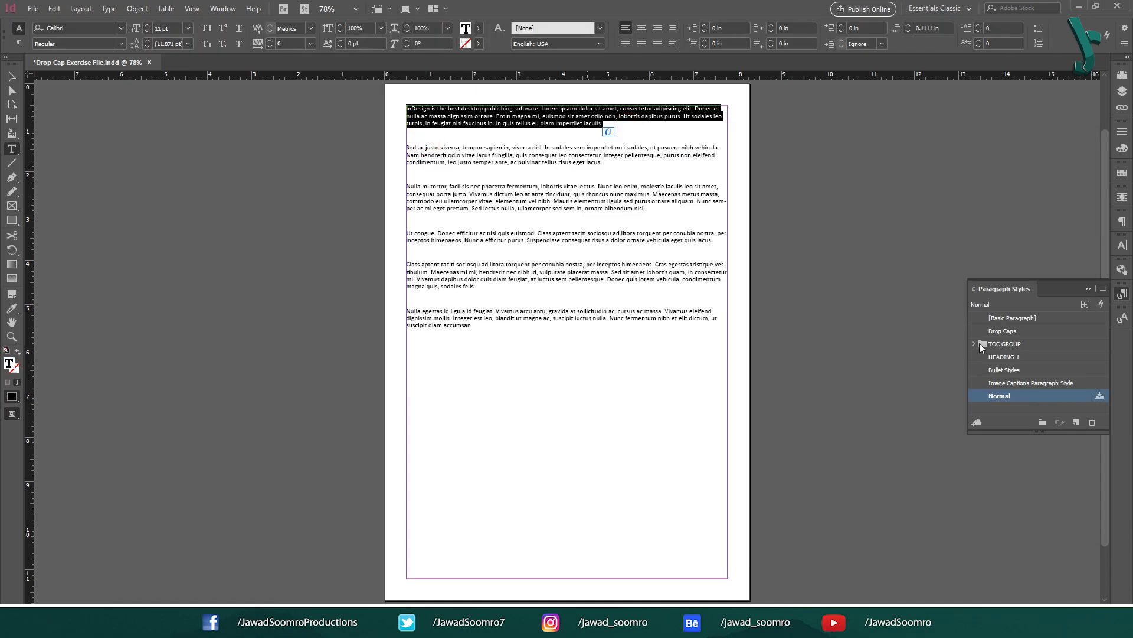
left_click(1026, 369)
left_click(570, 165)
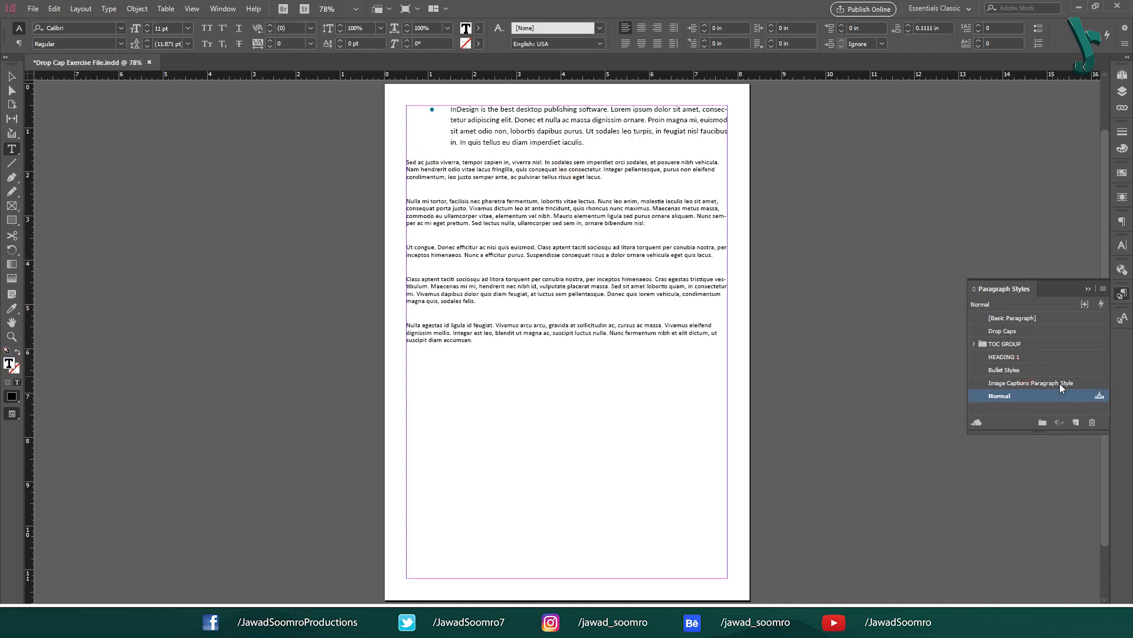
left_click(1037, 370)
left_click(491, 225)
left_click(1030, 370)
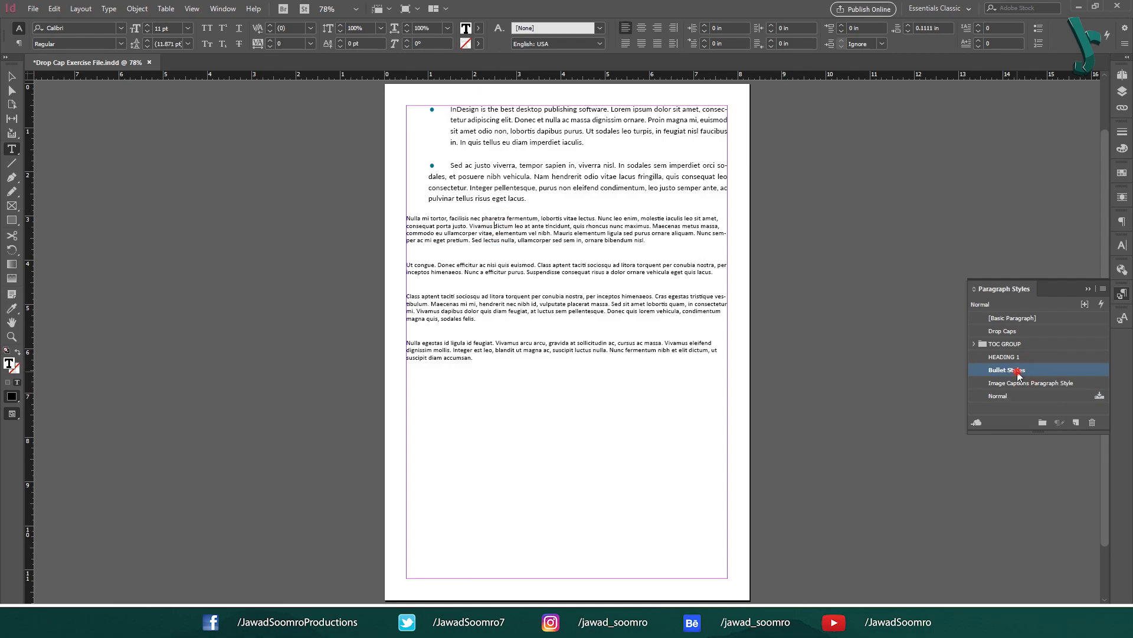
left_click(594, 299)
left_click(1009, 370)
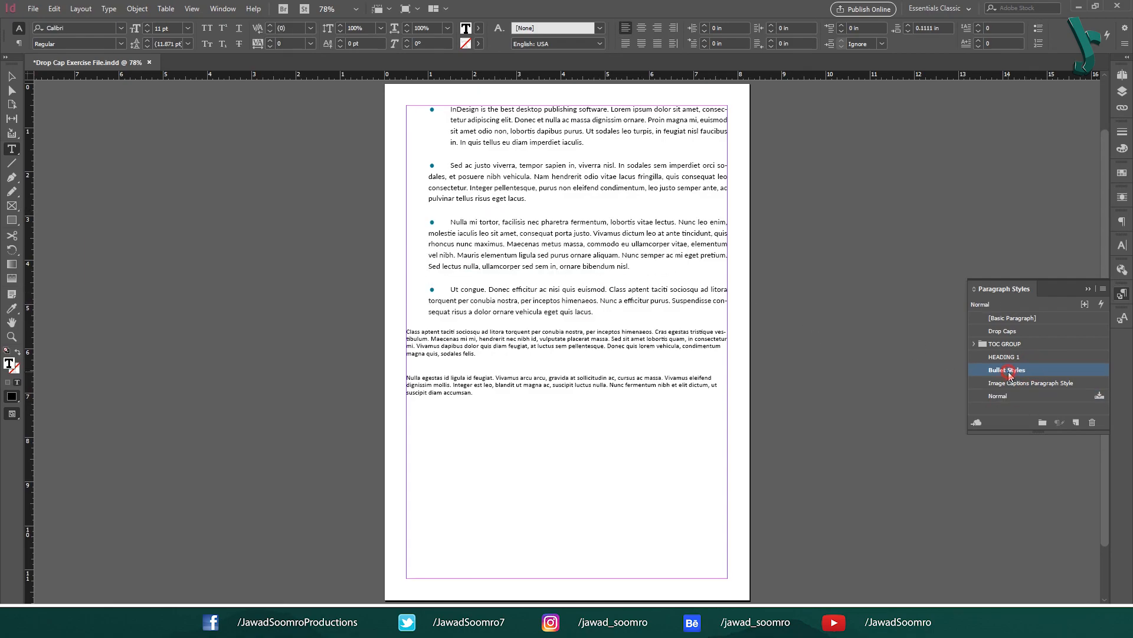
left_click(638, 332)
left_click(1003, 370)
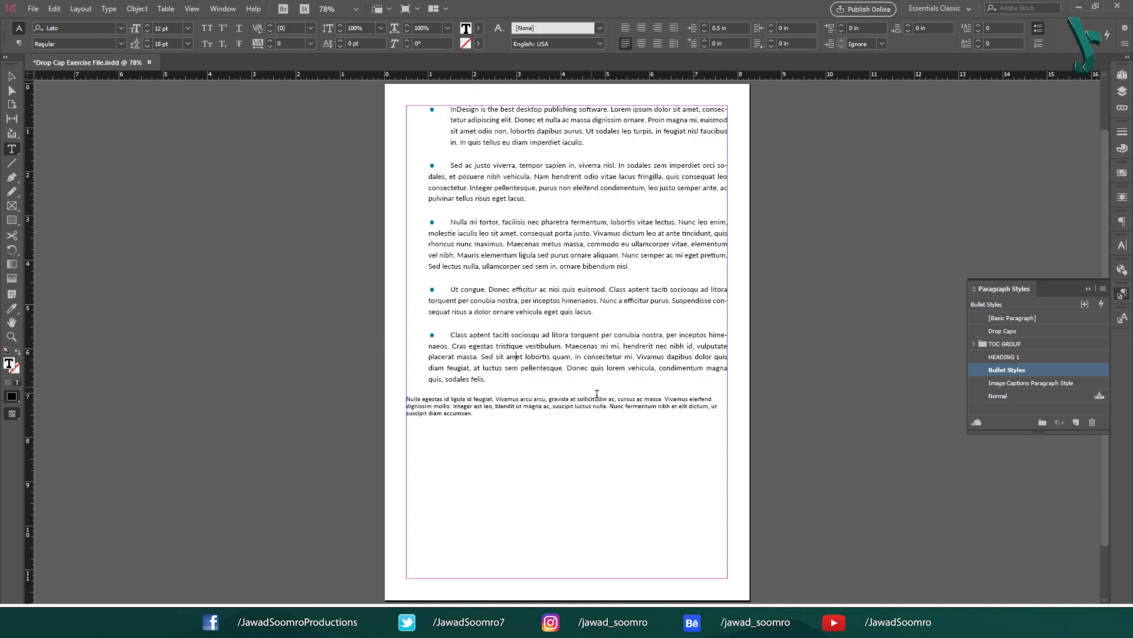
left_click(597, 398)
left_click(1010, 370)
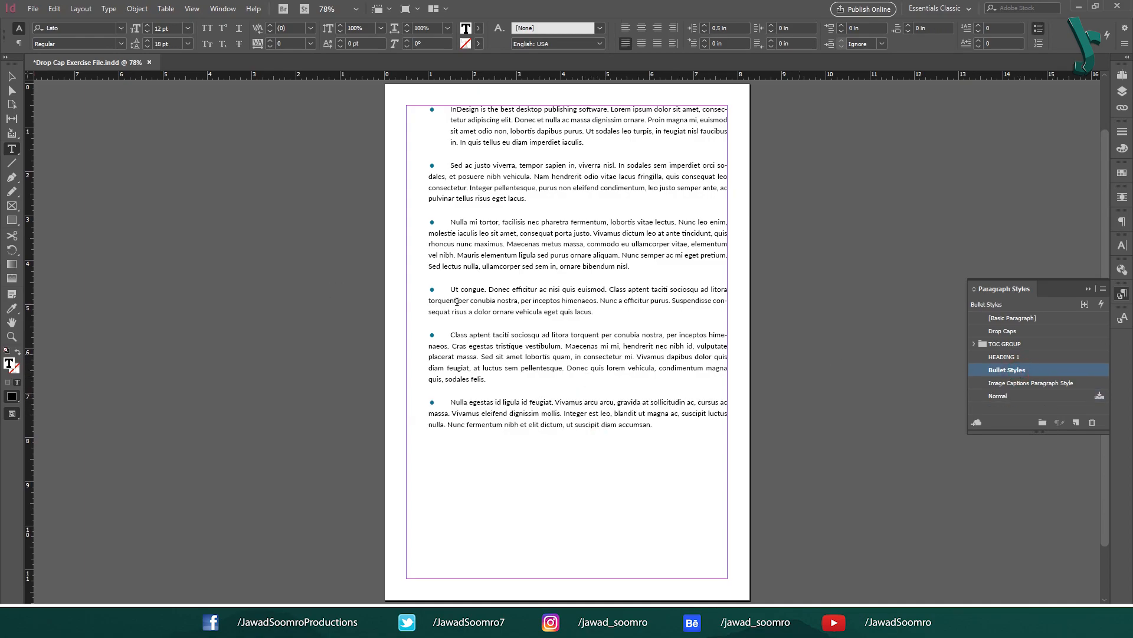
left_click(448, 122)
key("BackSpace")
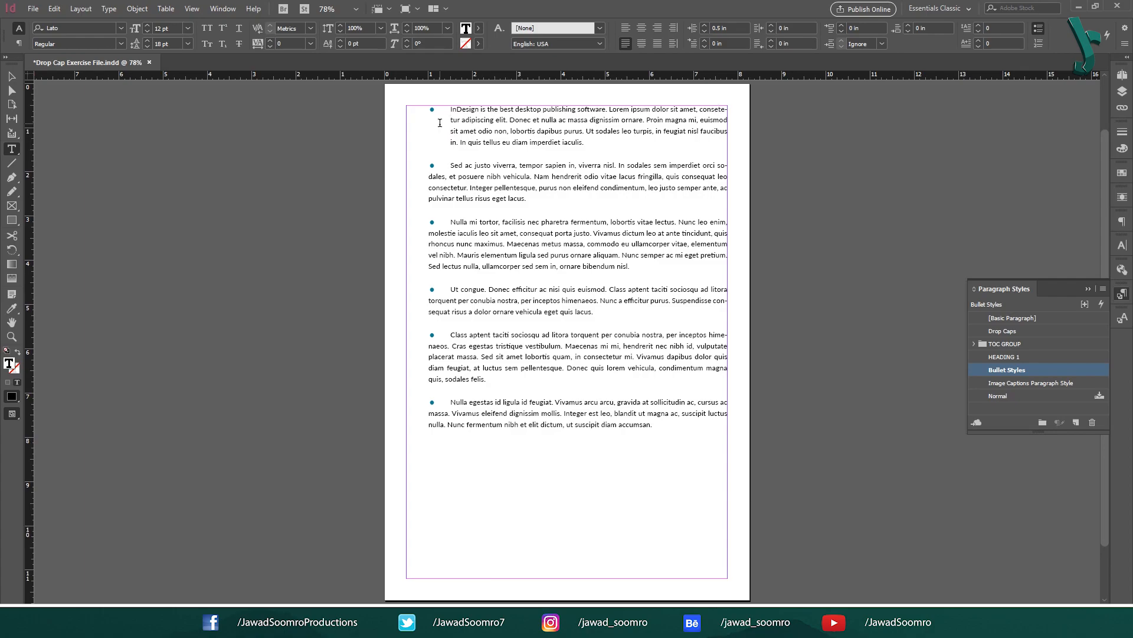
type("c")
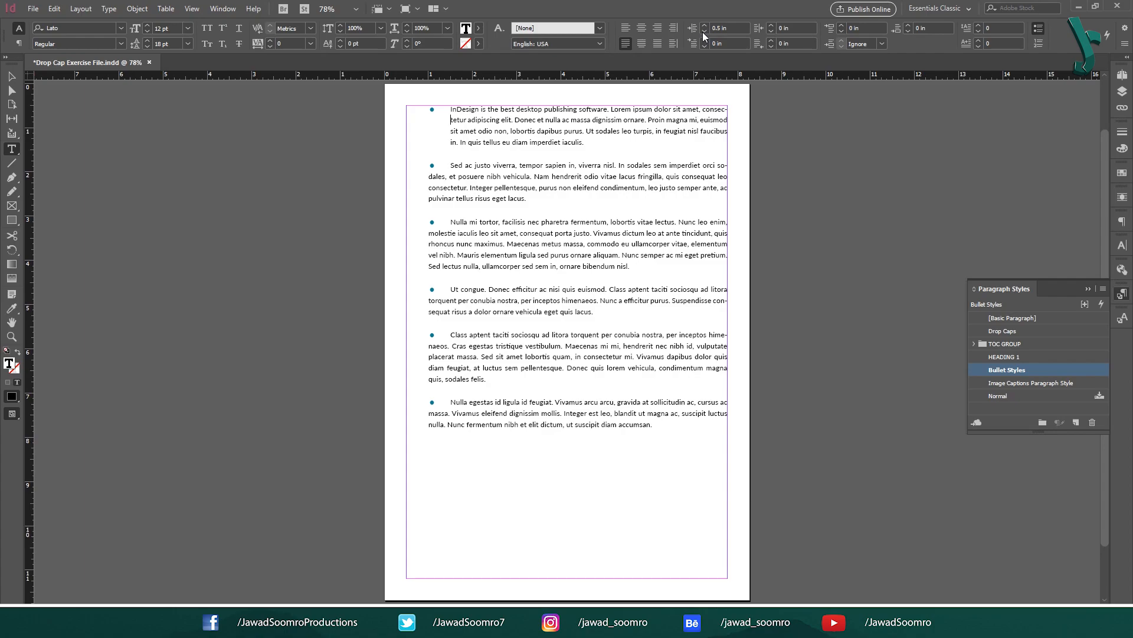
Leave text editing with the Selection tool and deselect the text frame.
left_click(11, 75)
left_click(276, 236)
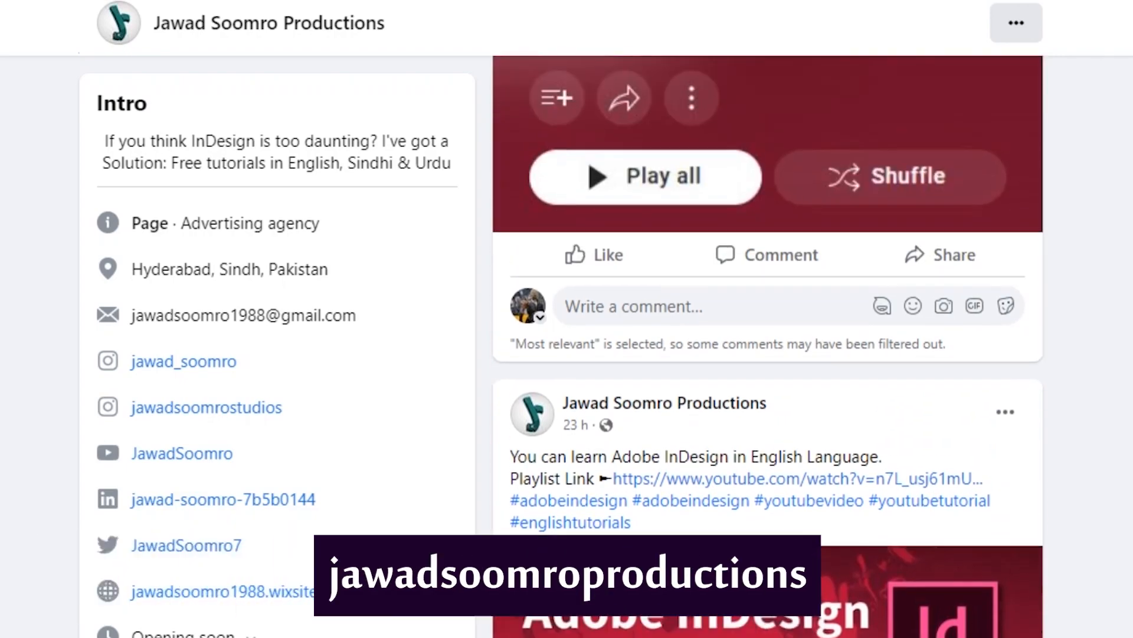
scroll(767, 319, "up", 20)
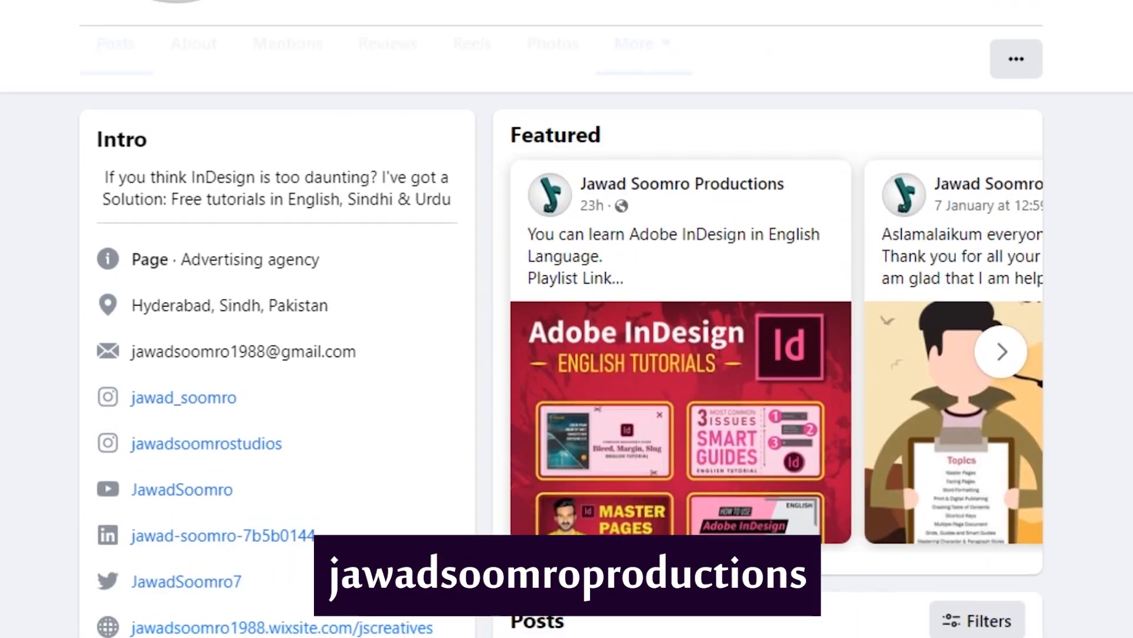
scroll(567, 260, "up", 2)
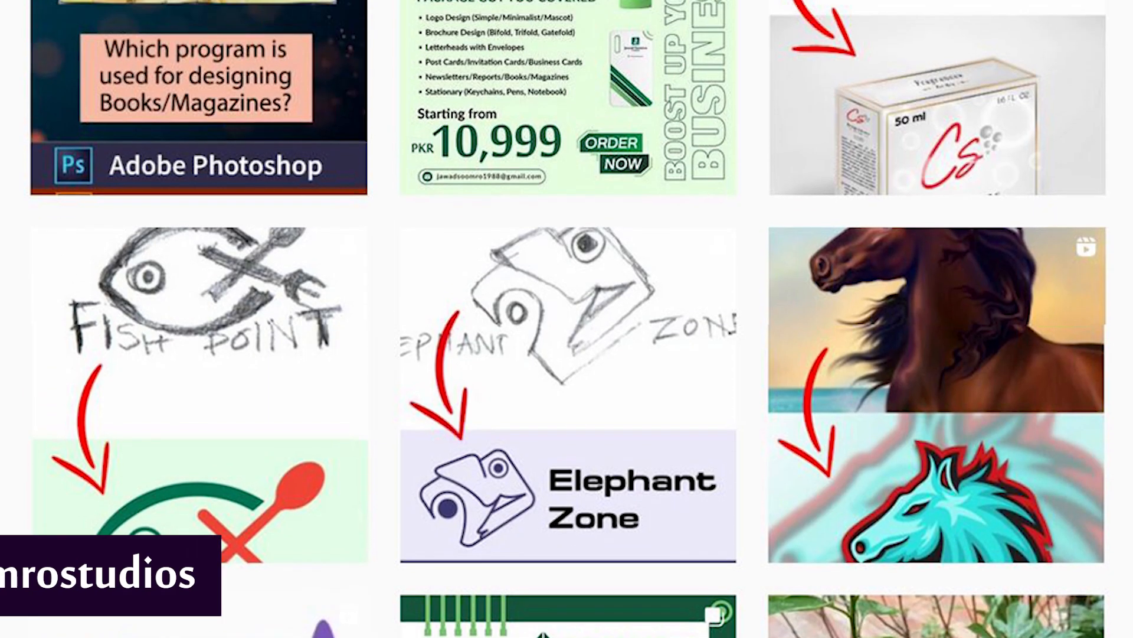
scroll(566, 318, "up", 5)
scroll(566, 318, "up", 5)
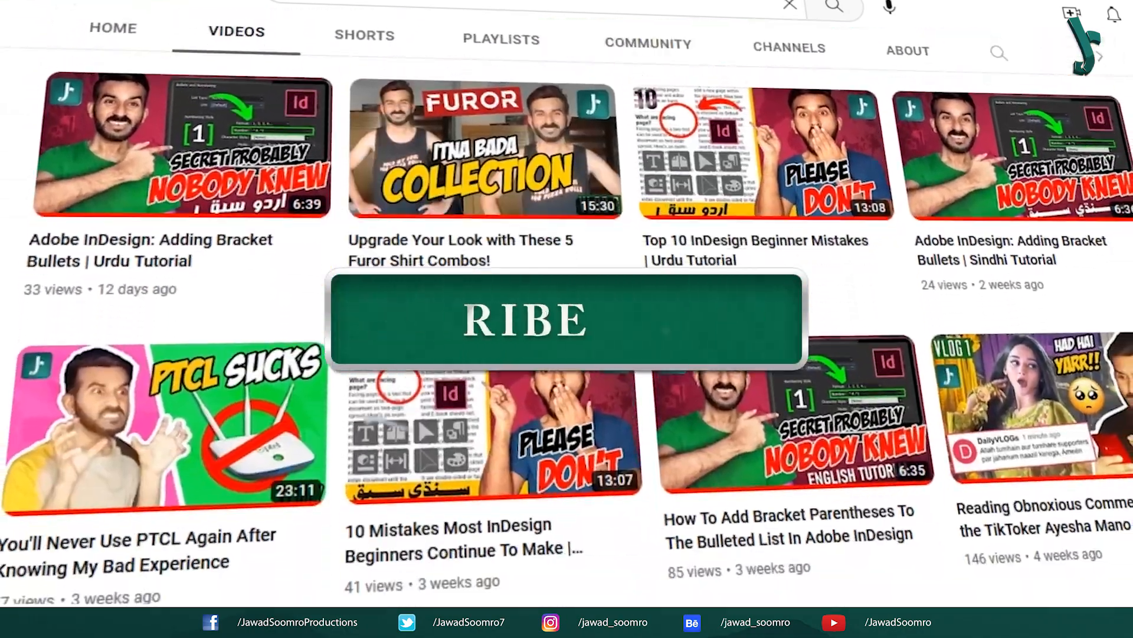
scroll(567, 319, "down", 14)
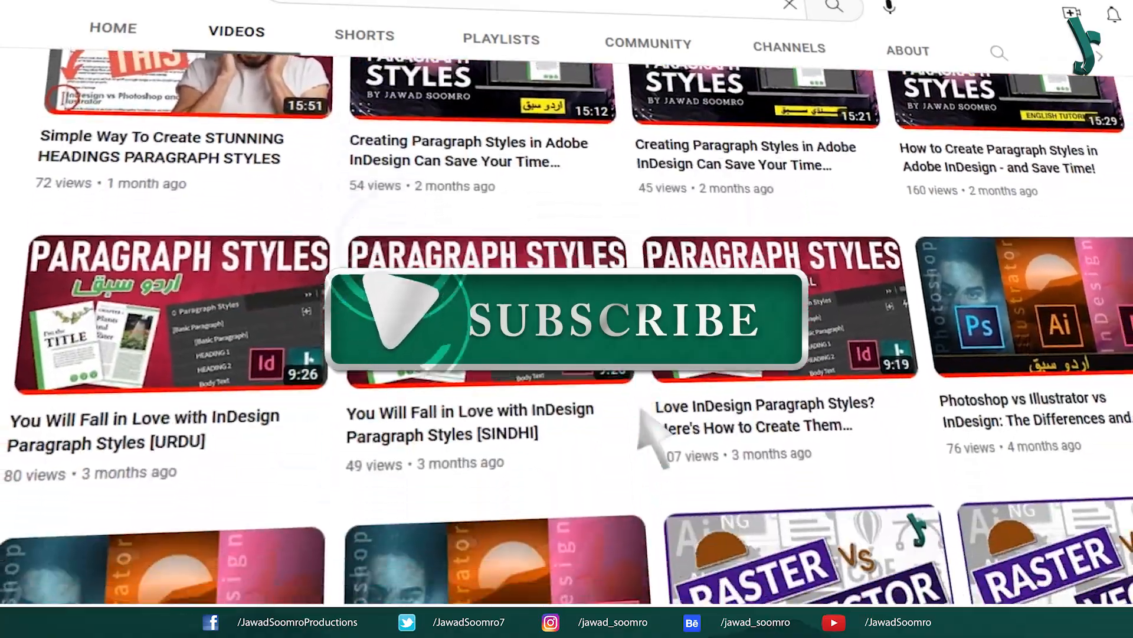
scroll(642, 412, "down", 10)
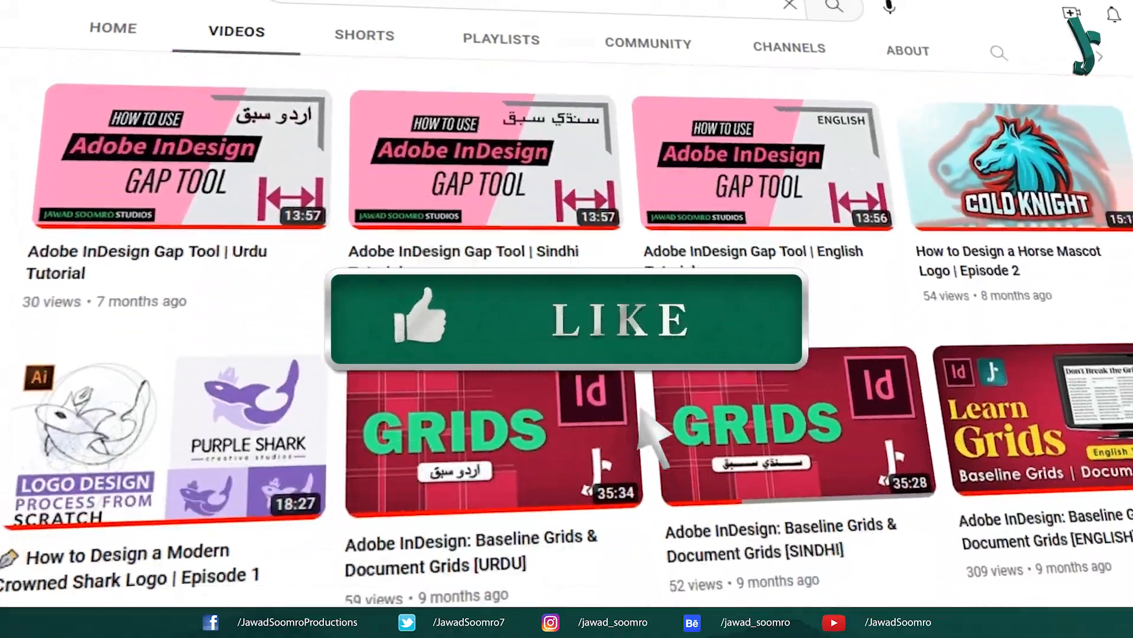